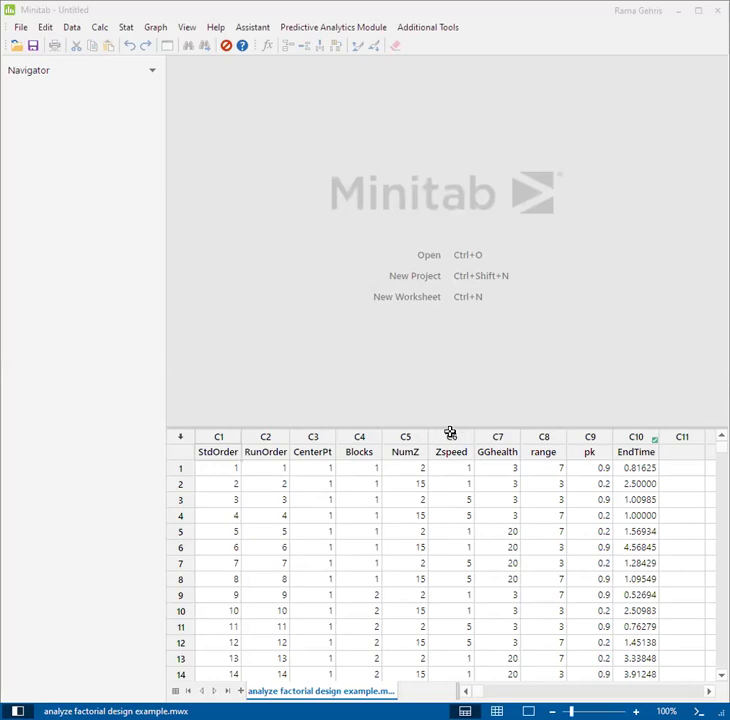
# Step: Highlight the Zspeed, GGhealth, range and pk factor columns and the EndTime response column
pyautogui.moveTo(469, 433); pyautogui.dragTo(589, 438)
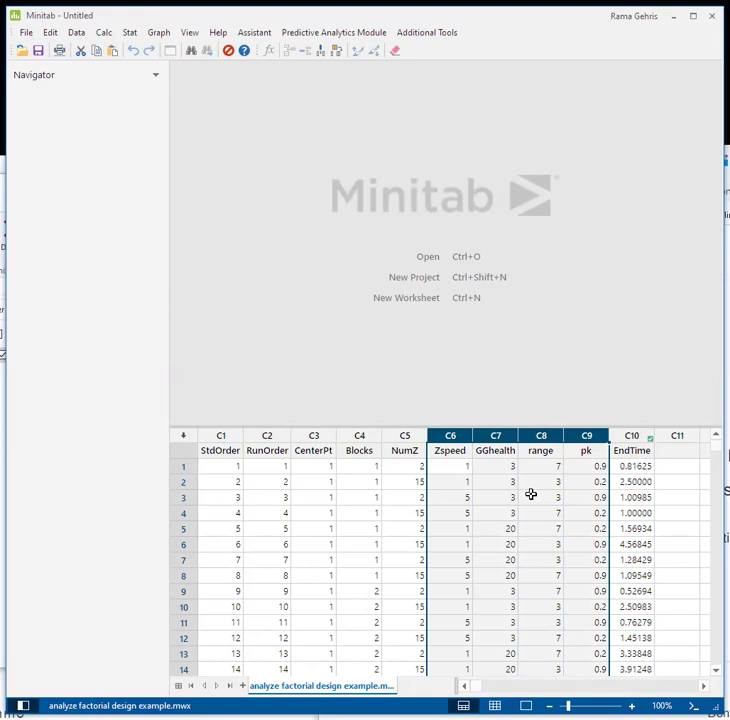
pyautogui.click(630, 436)
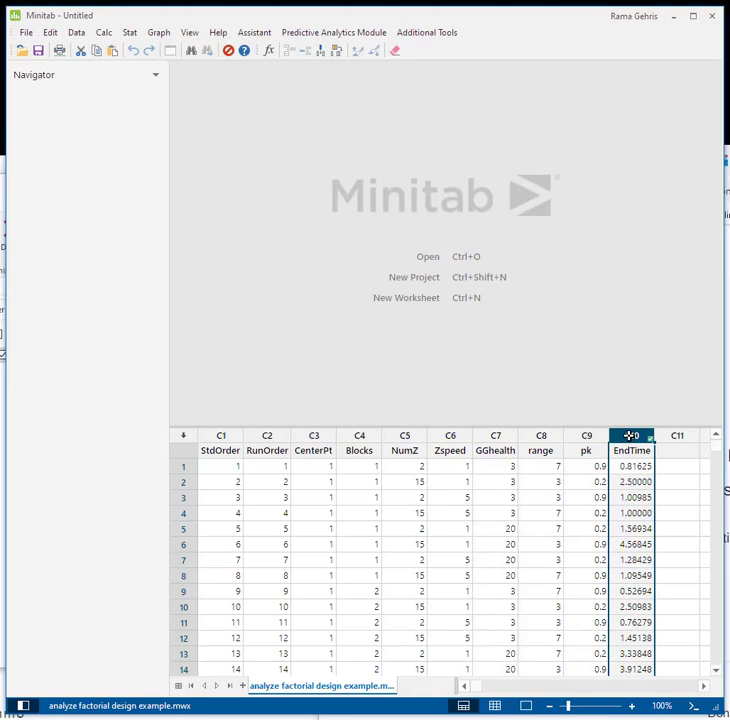
pyautogui.click(629, 447)
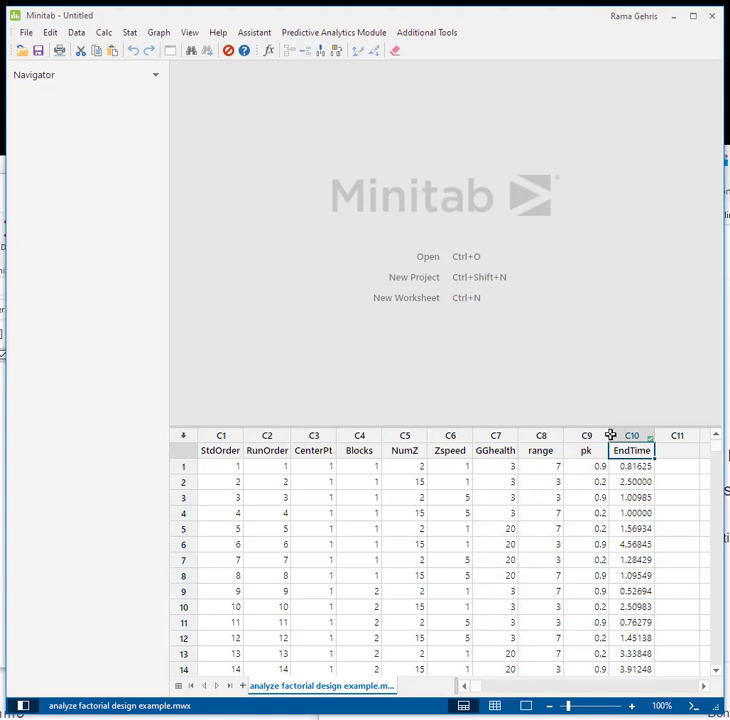
# Step: Start Analyze Factorial Design from Stat > DOE > Factorial and enter C10 EndTime as the response
pyautogui.click(129, 33)
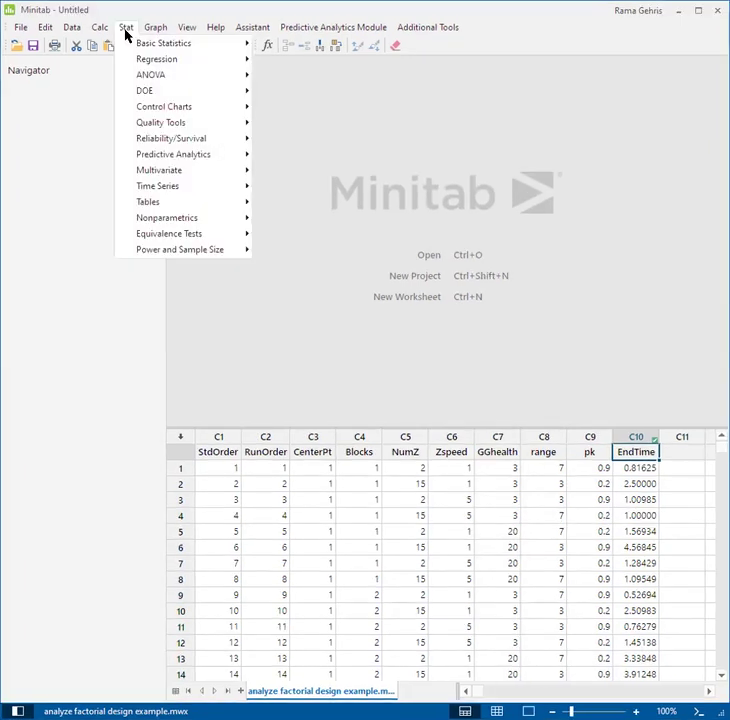
pyautogui.moveTo(153, 97)
pyautogui.moveTo(283, 110)
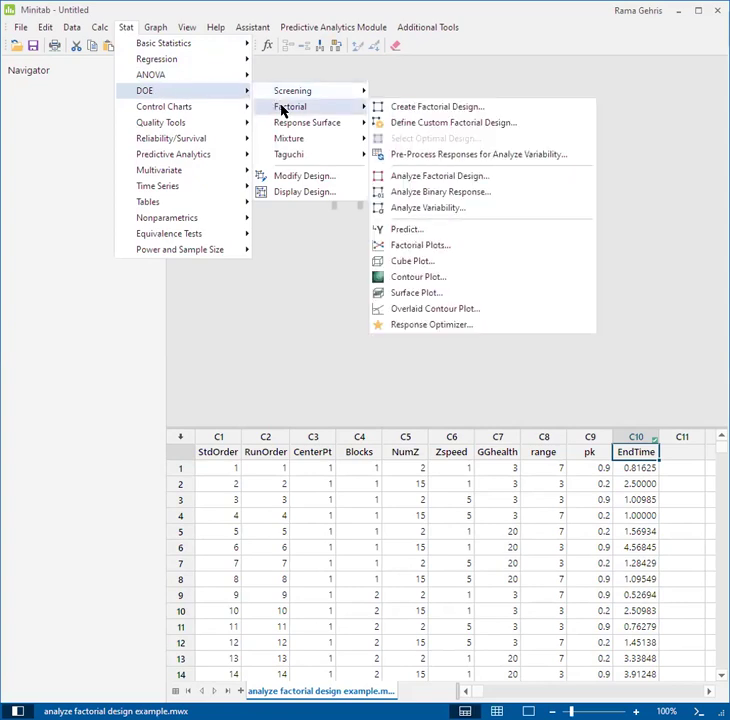
pyautogui.click(424, 177)
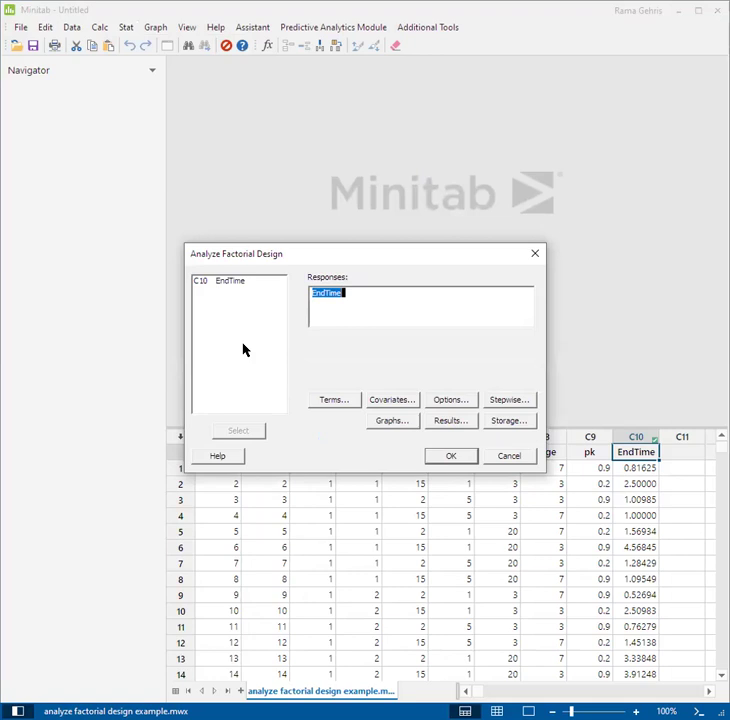
pyautogui.click(205, 281)
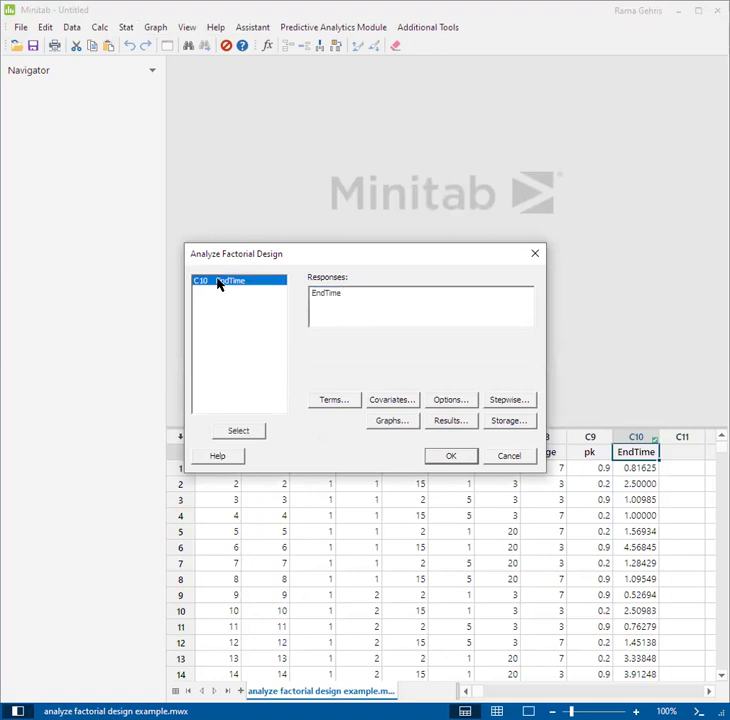
pyautogui.click(246, 431)
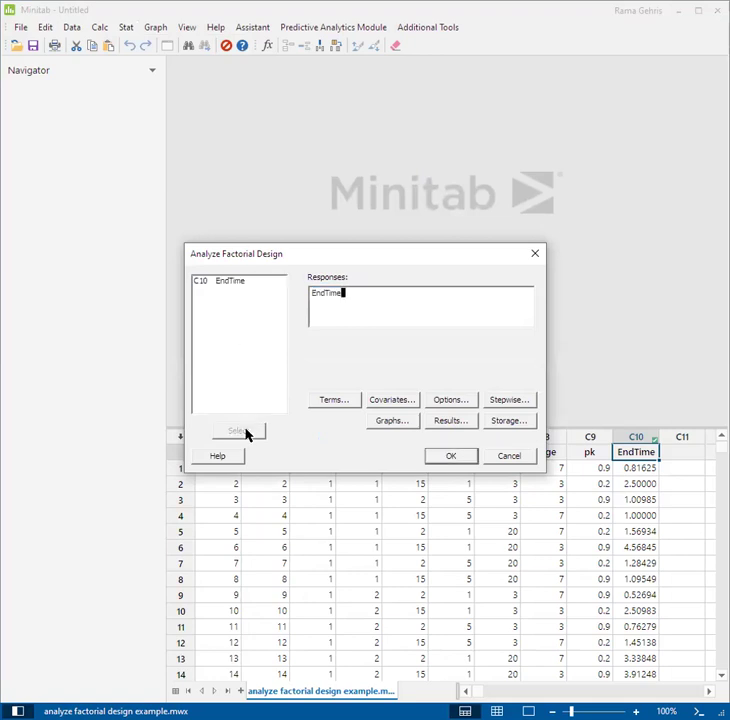
# Step: Limit the model terms to 'up through order' 3 in the Terms dialog
pyautogui.click(329, 401)
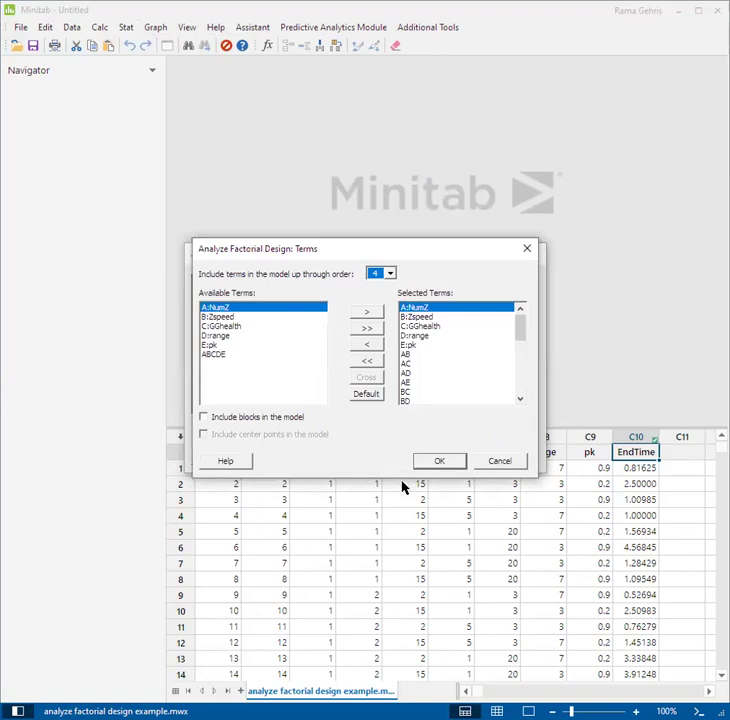
pyautogui.click(390, 275)
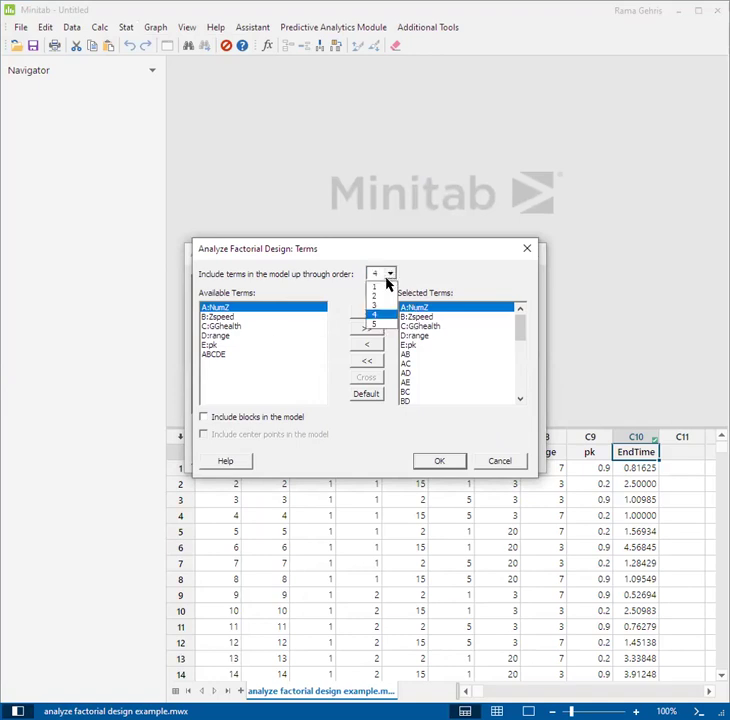
pyautogui.click(380, 306)
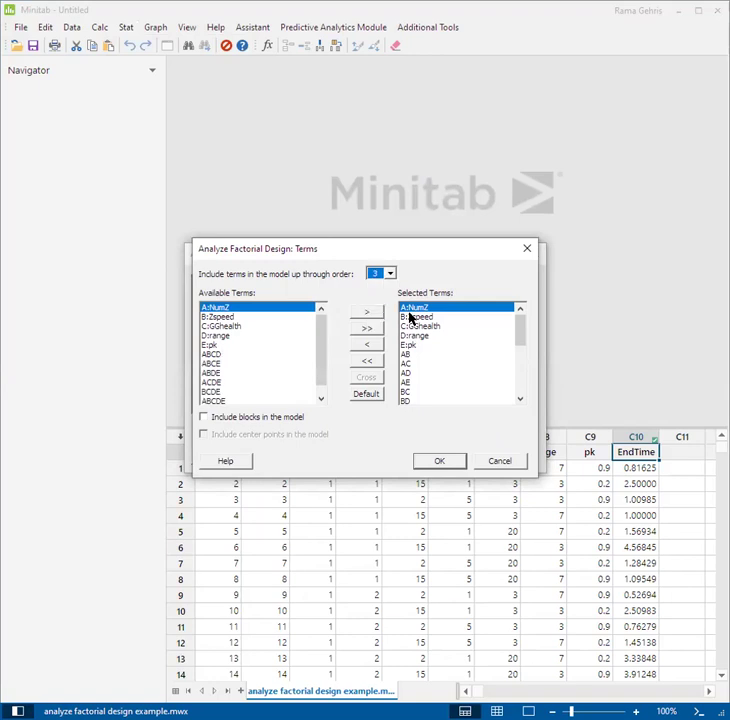
pyautogui.moveTo(519, 342); pyautogui.dragTo(528, 402)
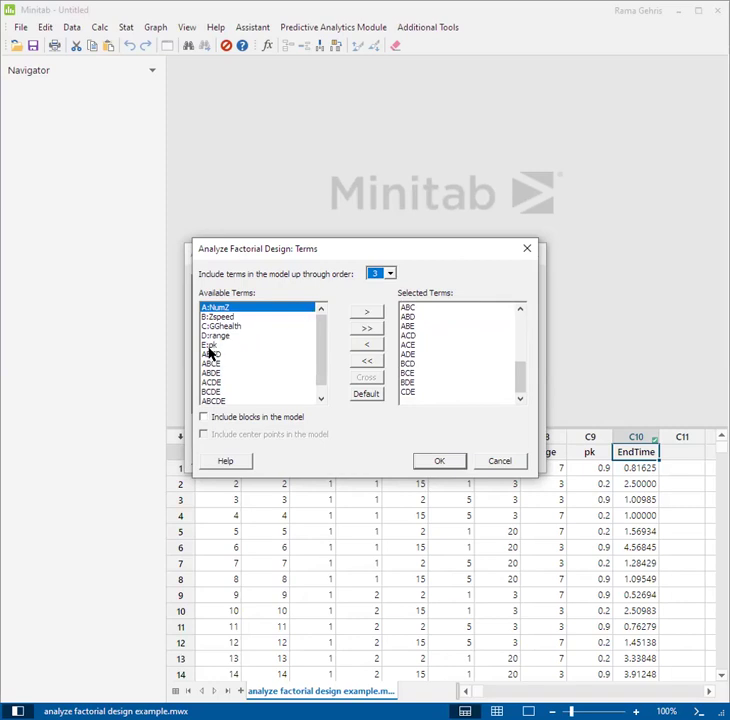
pyautogui.moveTo(321, 357); pyautogui.dragTo(322, 394)
# Step: Add and then remove the ABCDE interaction, confirm the terms, and run the EndTime analysis
pyautogui.click(205, 393)
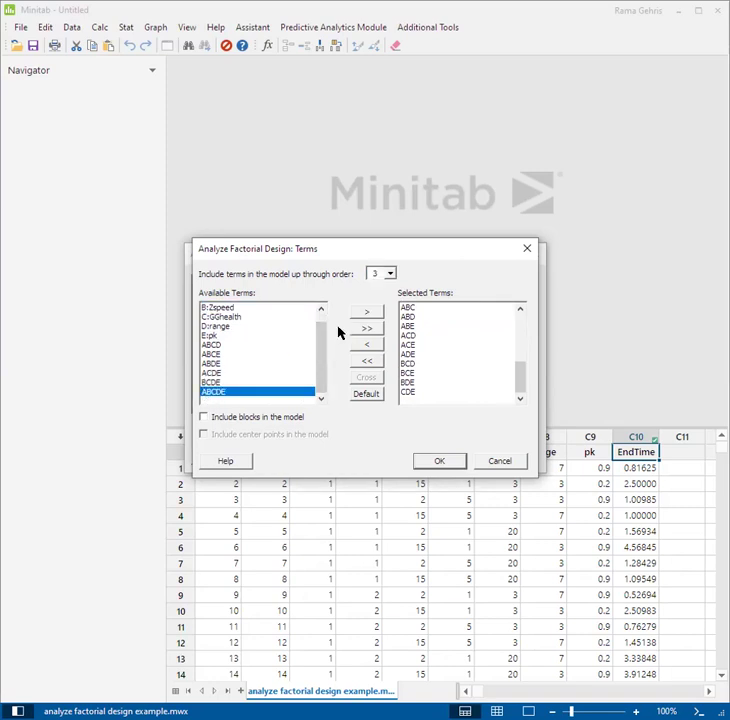
pyautogui.click(365, 313)
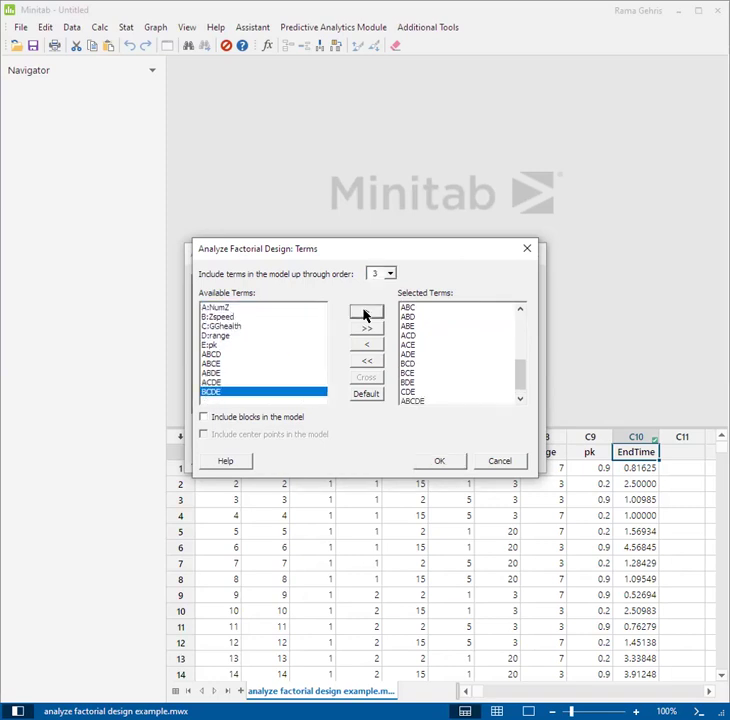
pyautogui.click(412, 401)
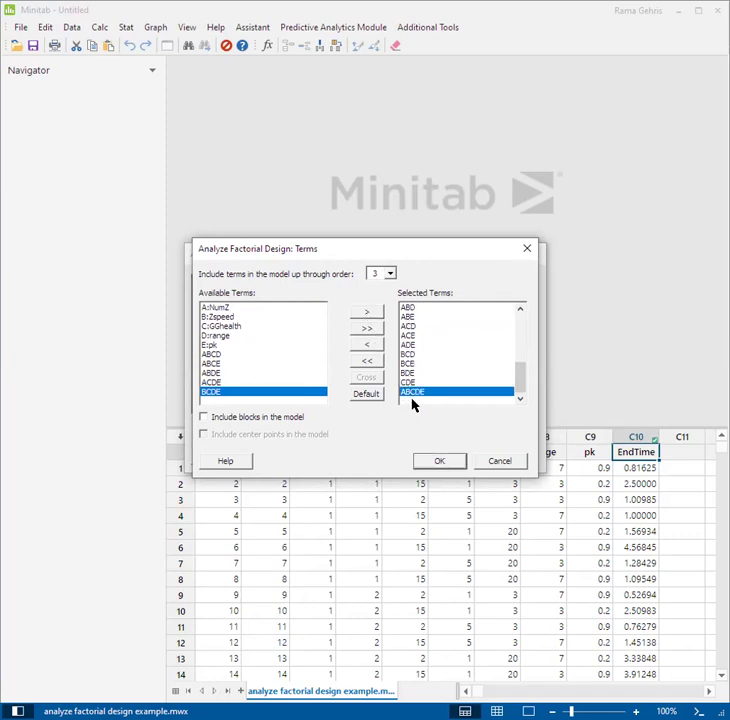
pyautogui.click(365, 346)
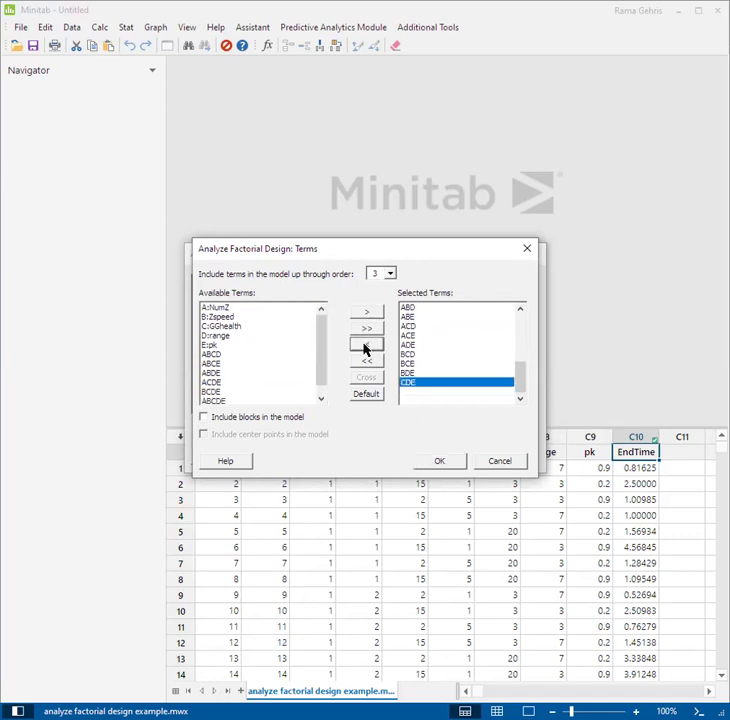
pyautogui.click(440, 462)
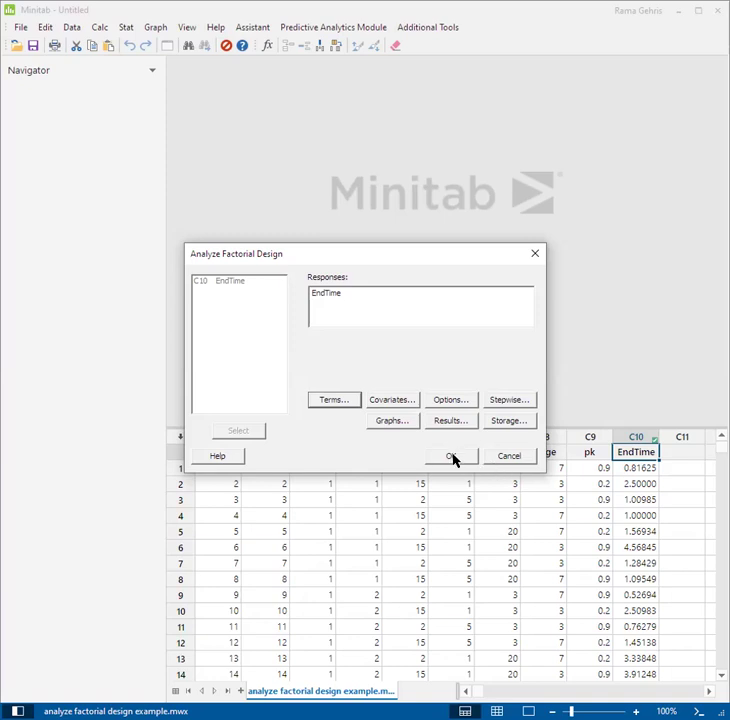
pyautogui.click(452, 456)
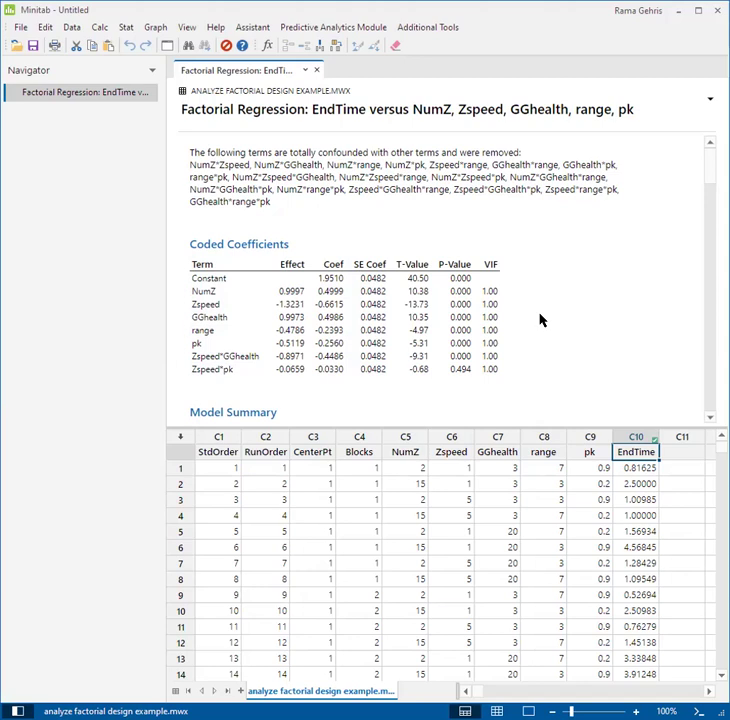
# Step: Scroll down to the Model Summary showing R-sq 70.08%
pyautogui.scroll(-2, 540, 320)
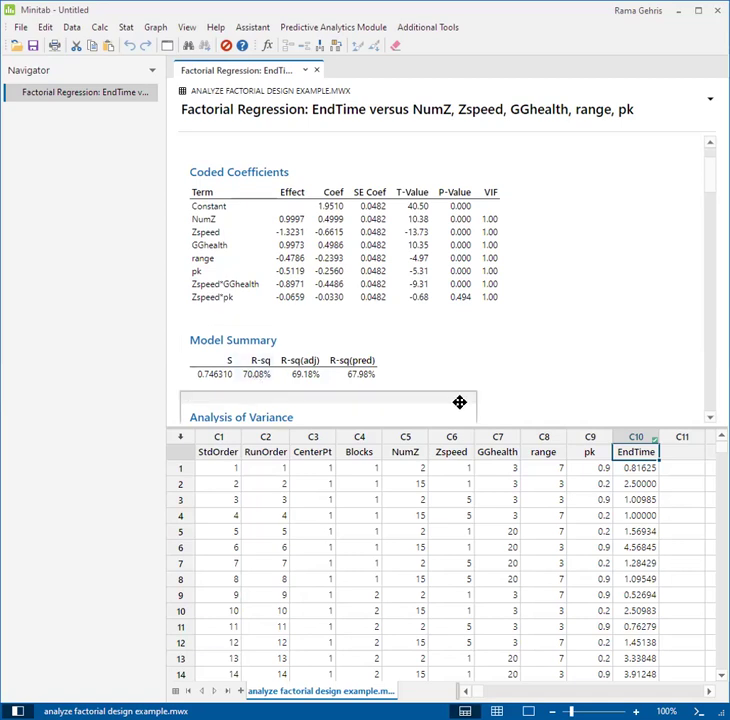
# Step: Scroll down until the whole Analysis of Variance table, through Error and Total, is visible
pyautogui.scroll(-5, 459, 300)
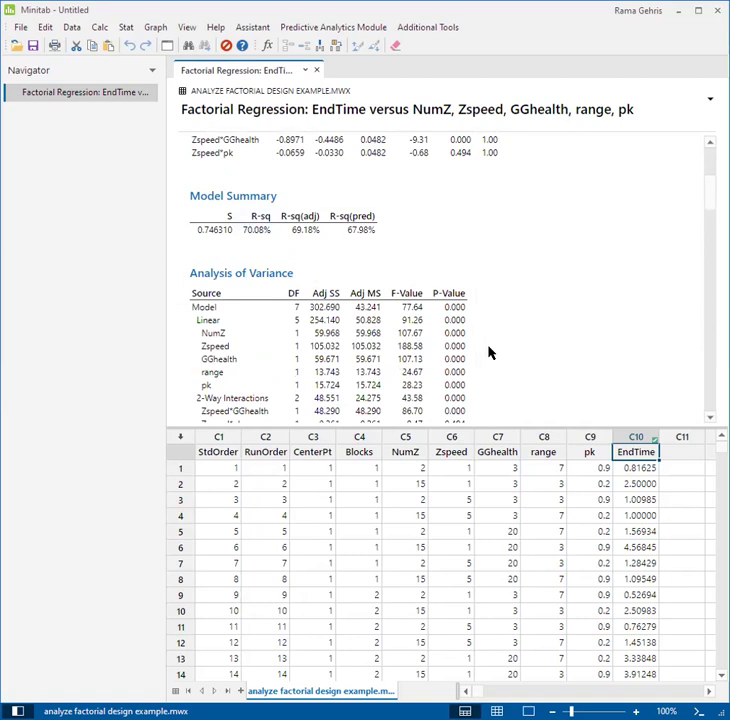
pyautogui.scroll(-2, 495, 345)
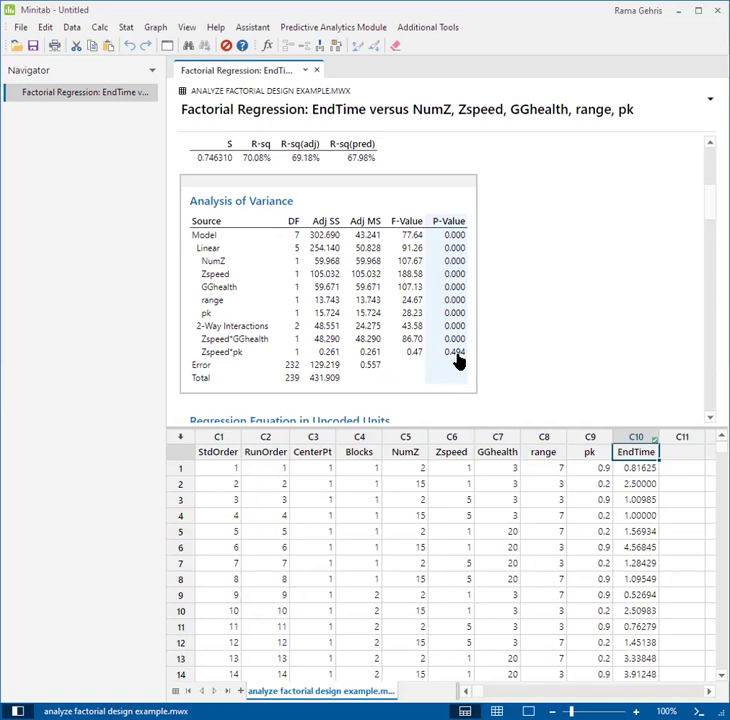
# Step: Scroll past the regression equation and Fits and Diagnostics table to the Normal Plot of Standardized Effects
pyautogui.scroll(-3, 515, 355)
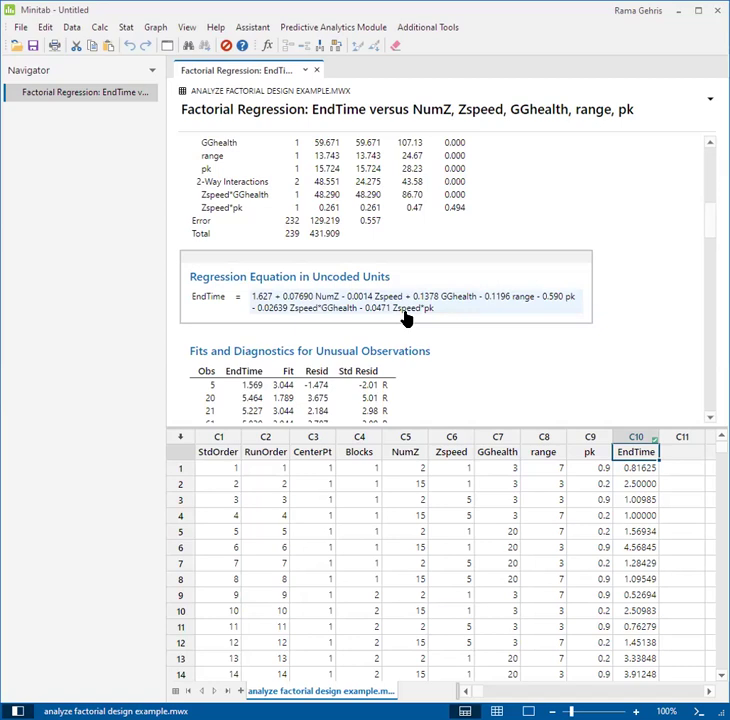
pyautogui.scroll(-2, 405, 318)
pyautogui.scroll(-2, 420, 321)
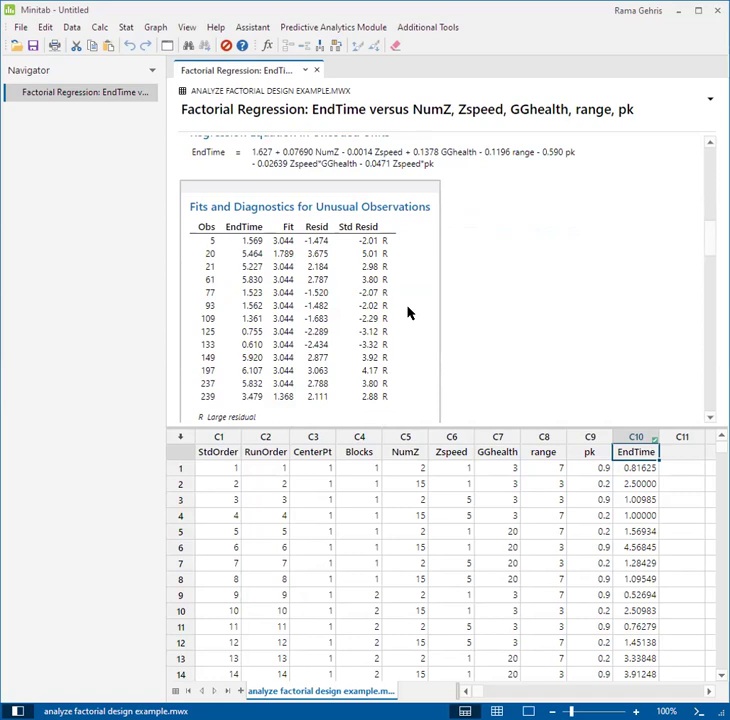
pyautogui.scroll(-1, 407, 313)
# Step: Scroll to the Pareto Chart of Standardized Effects and read bars B, A, C and BE, e.g. Zspeed 13.7323
pyautogui.scroll(-3, 407, 313)
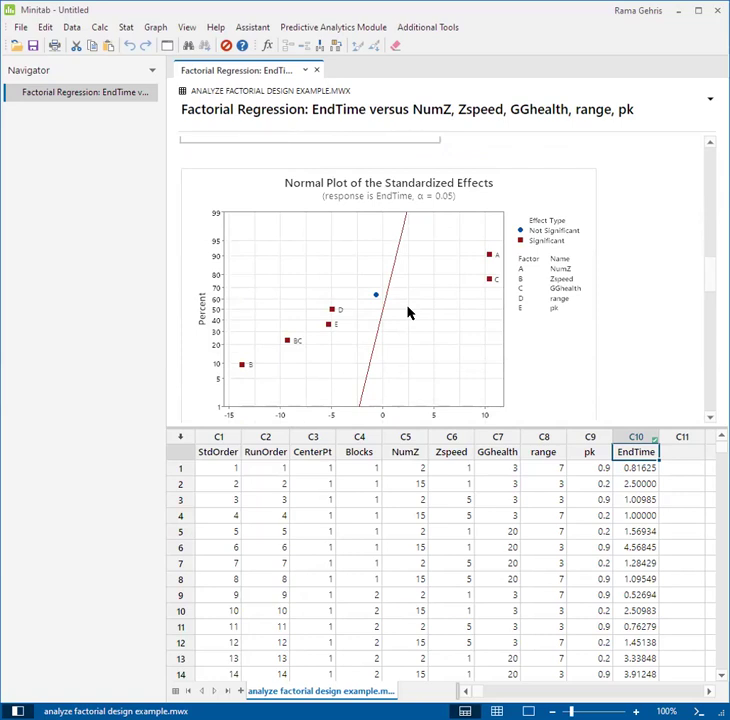
pyautogui.scroll(-1, 407, 313)
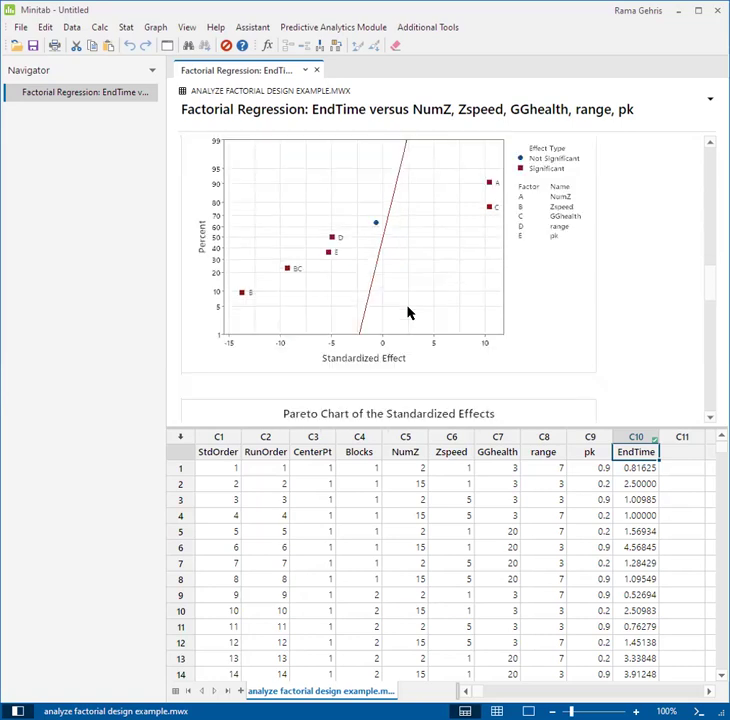
pyautogui.scroll(-3, 407, 313)
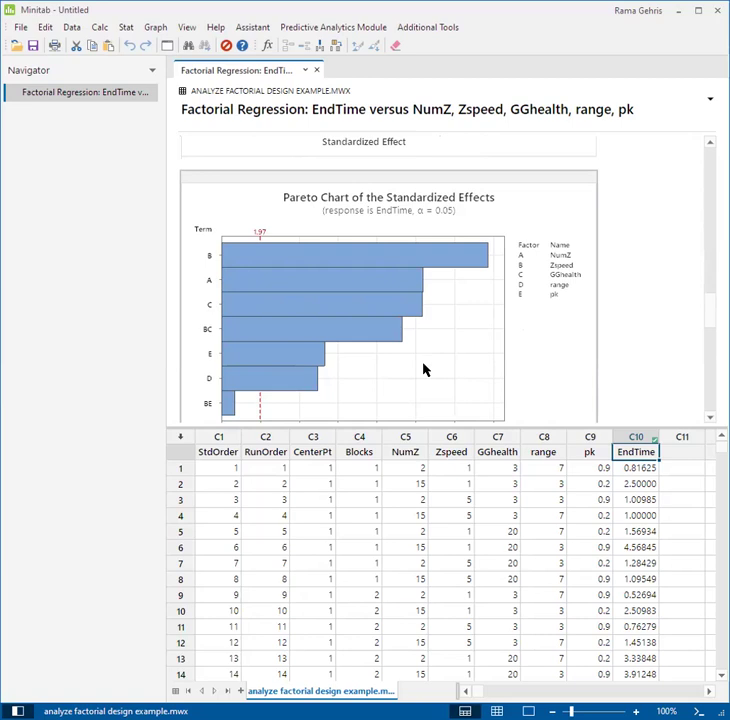
pyautogui.moveTo(273, 255)
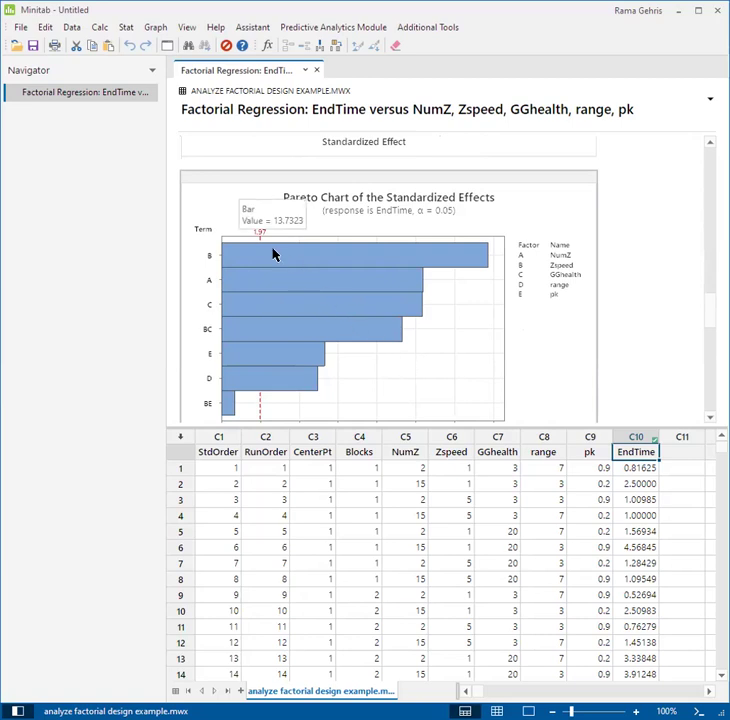
pyautogui.scroll(-1, 386, 298)
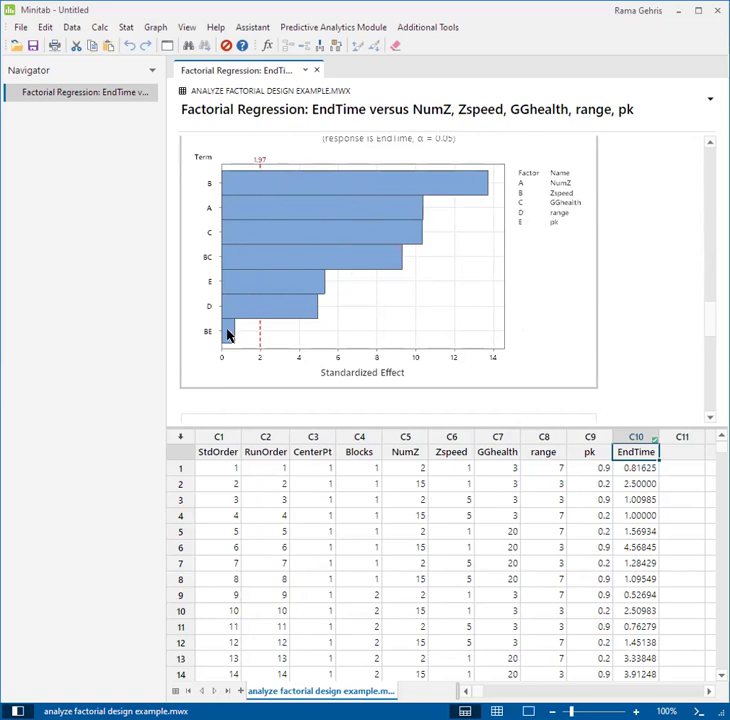
pyautogui.moveTo(228, 336)
pyautogui.moveTo(462, 187)
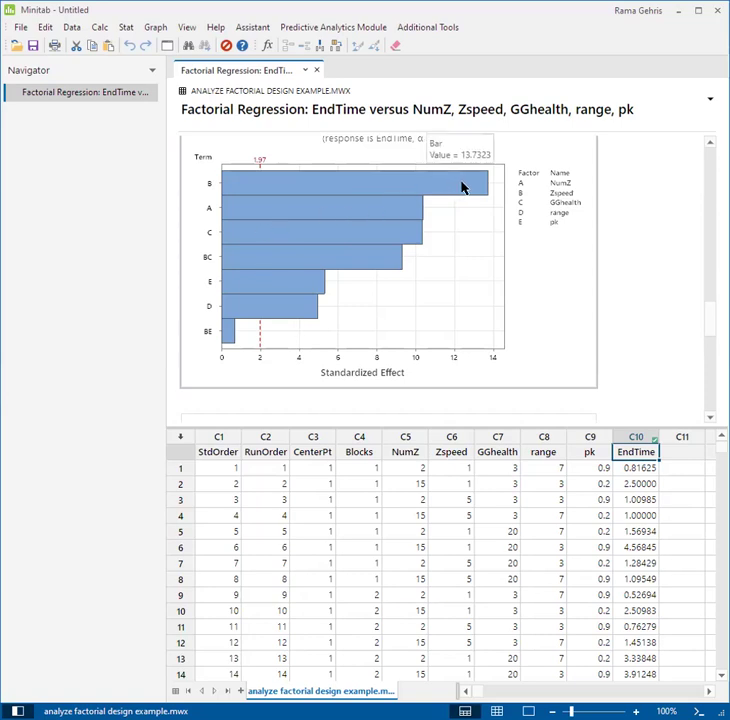
pyautogui.moveTo(400, 210)
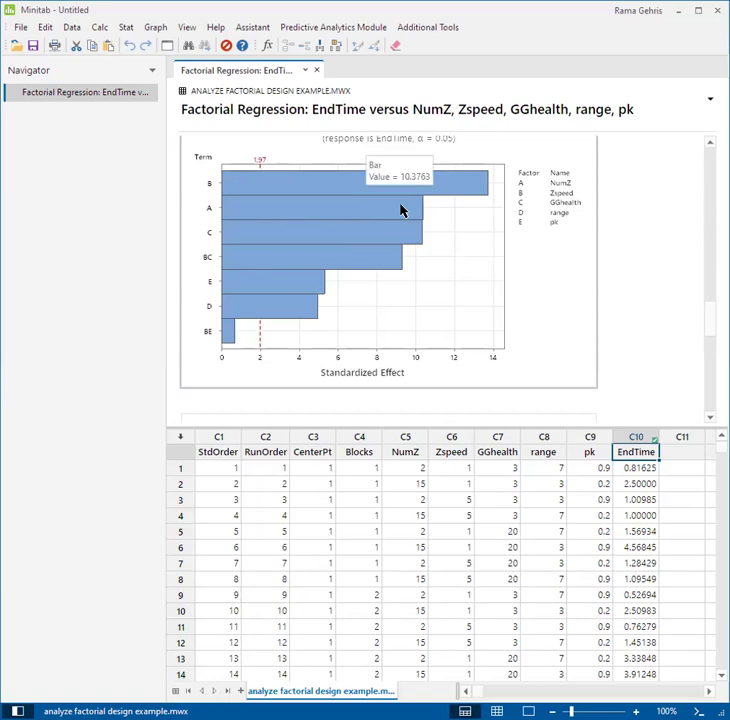
pyautogui.moveTo(407, 236)
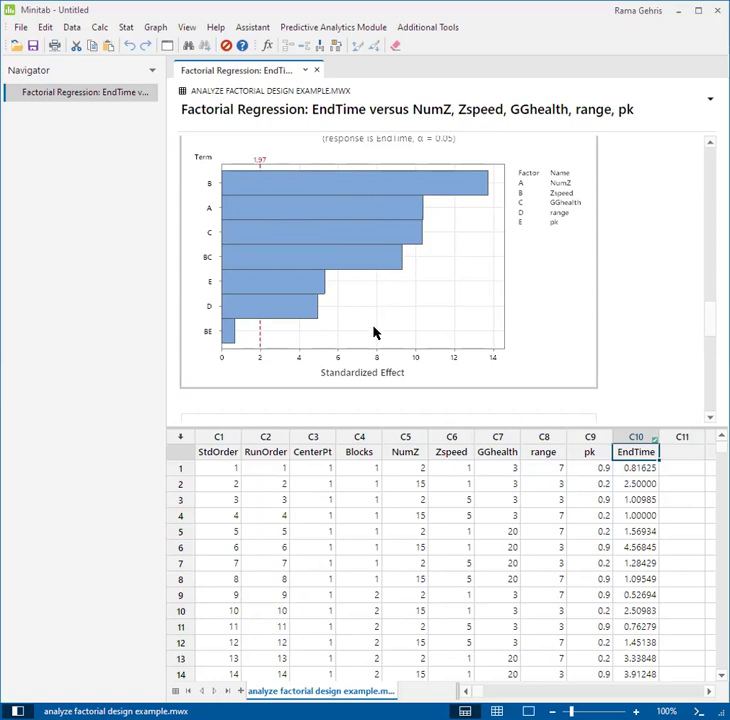
# Step: Scroll down from the Pareto chart until the residuals' Normal Probability Plot is fully visible
pyautogui.scroll(-3, 374, 333)
pyautogui.scroll(-3, 374, 333)
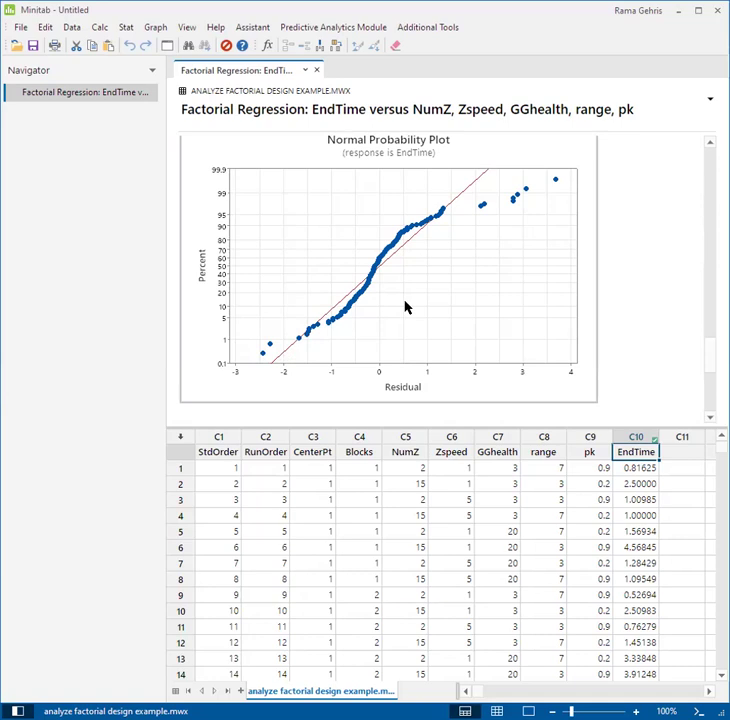
pyautogui.scroll(2, 405, 307)
pyautogui.scroll(-2, 405, 307)
pyautogui.scroll(-2, 405, 307)
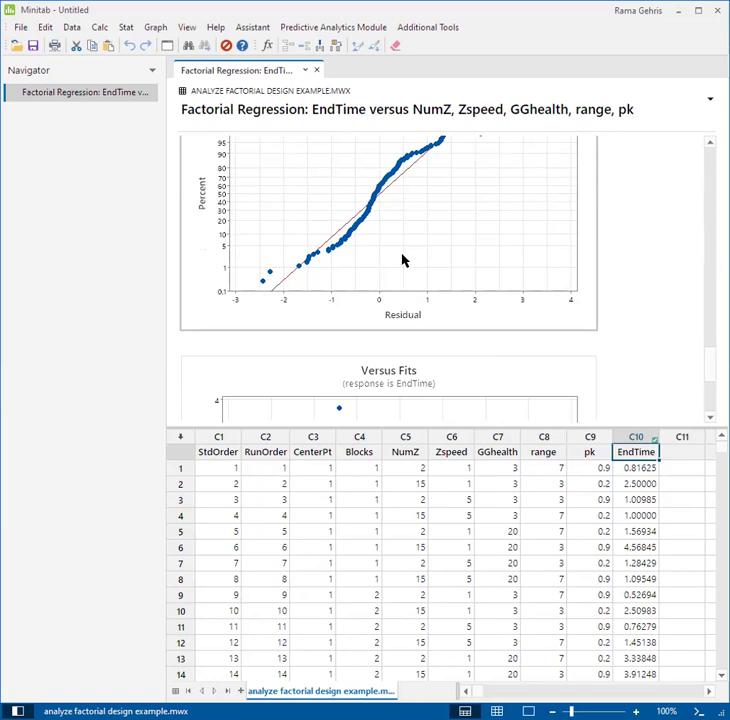
pyautogui.scroll(2, 402, 260)
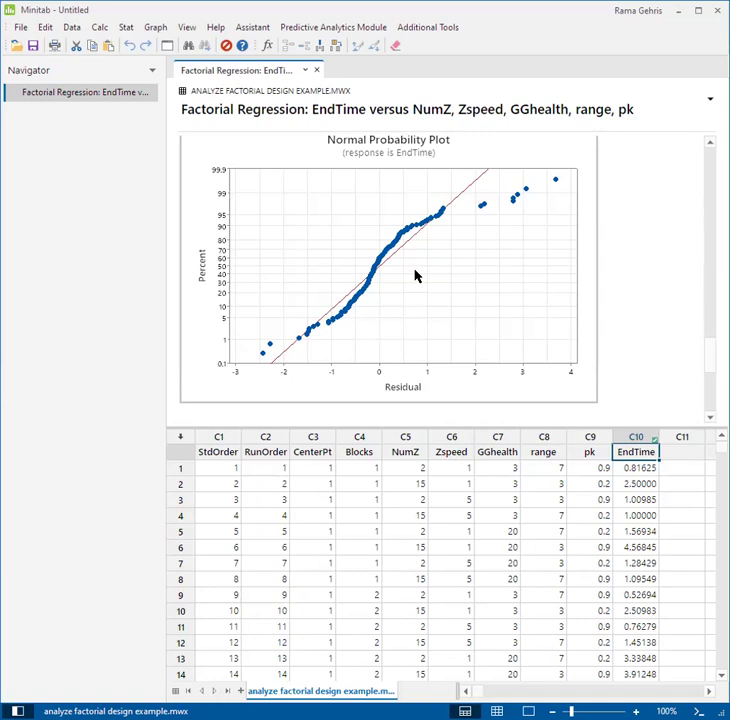
# Step: Scroll down to the residuals Versus Fits plot for EndTime
pyautogui.scroll(-6, 416, 276)
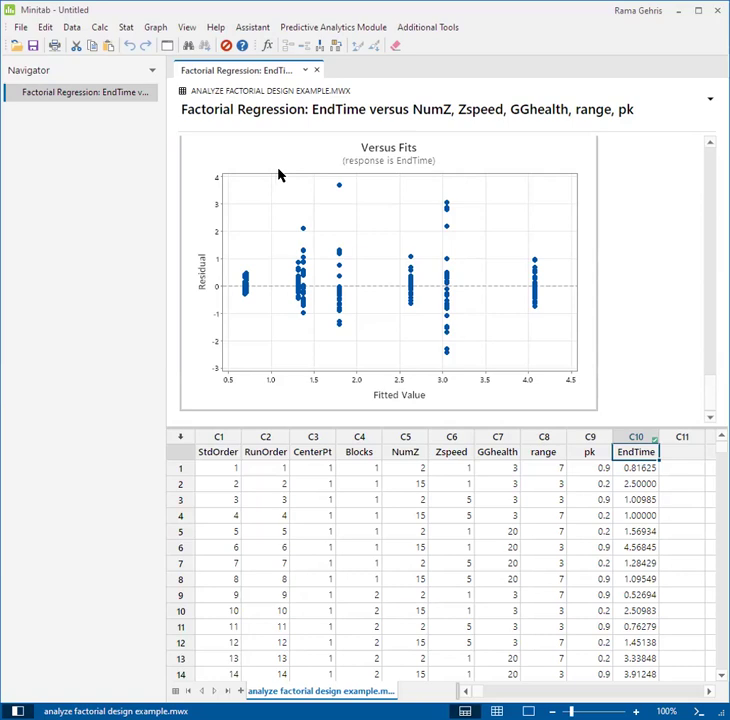
# Step: Scroll back up and select the Regression Equation in Uncoded Units section, intercept 1.627
pyautogui.scroll(15, 699, 297)
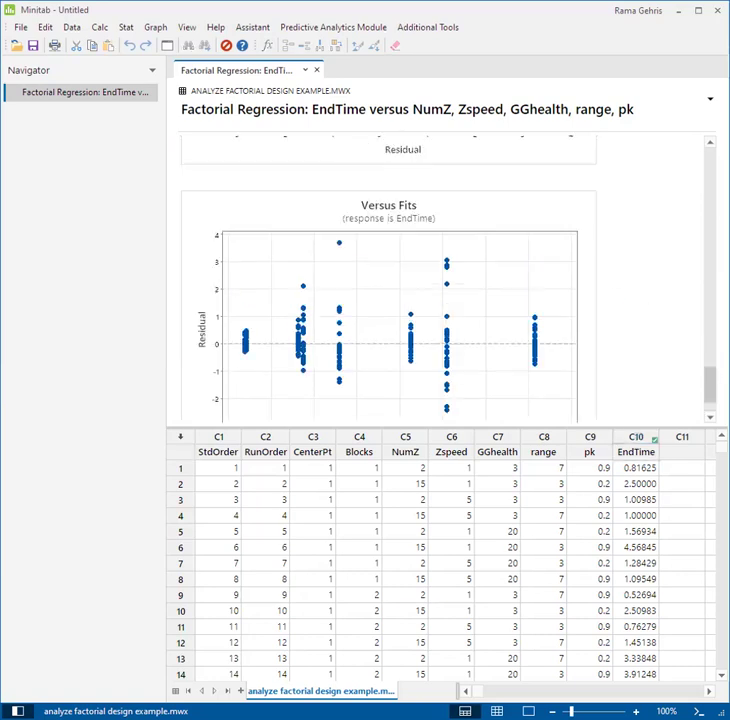
pyautogui.scroll(15, 699, 297)
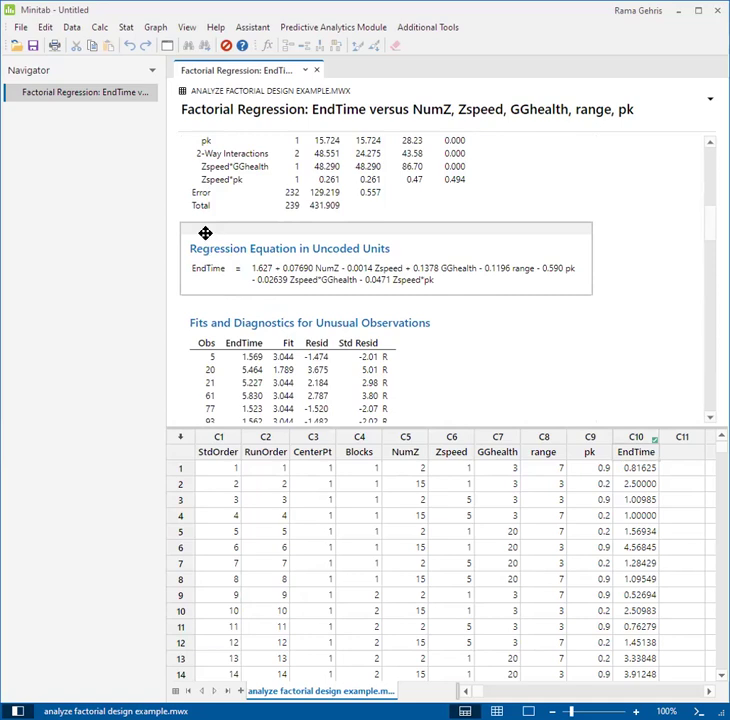
pyautogui.click(210, 292)
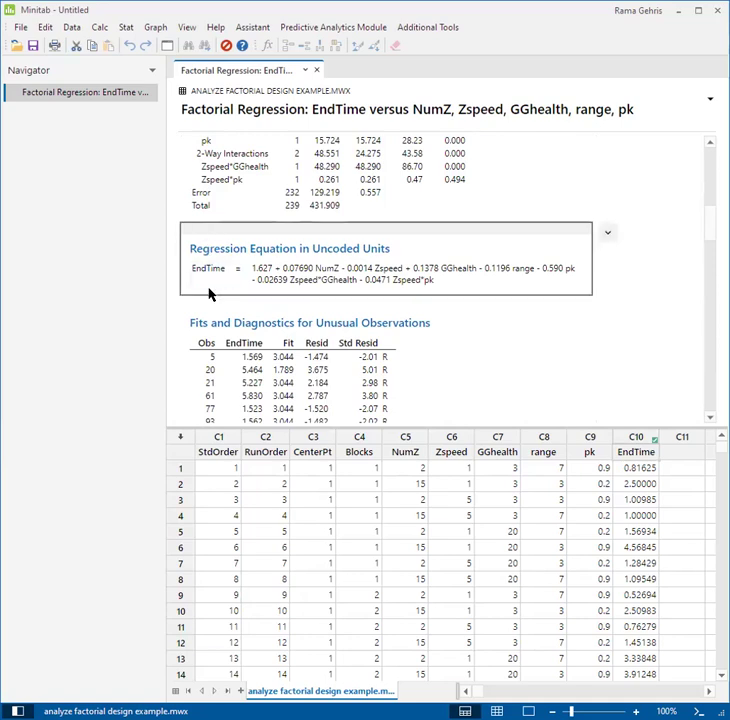